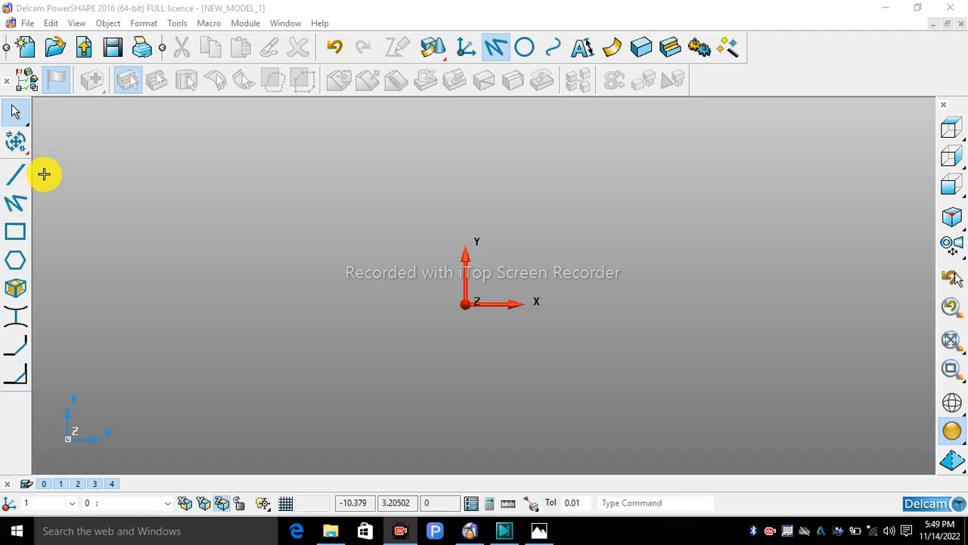
Step: Draw a vertical line of length 10 from the workplane origin along positive Y
left_click(609, 503)
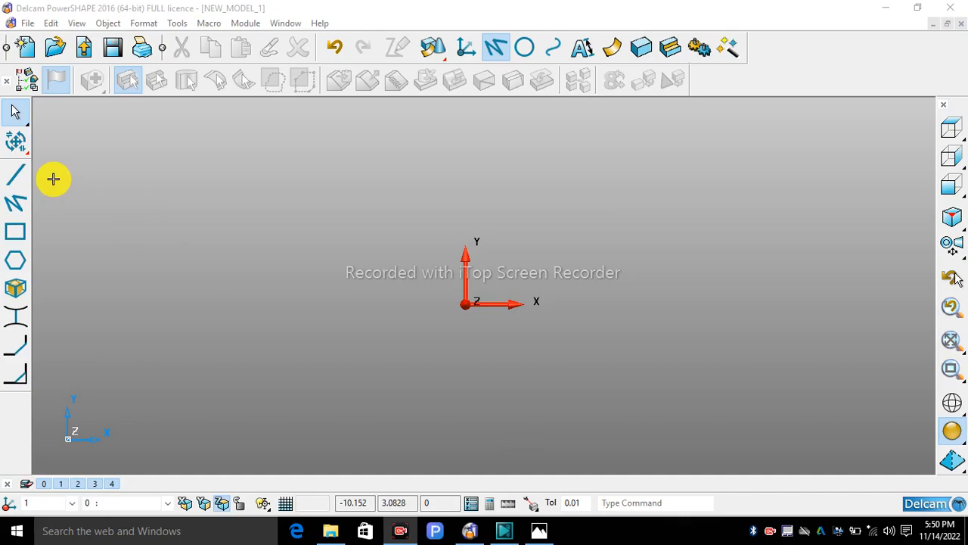
left_click(17, 175)
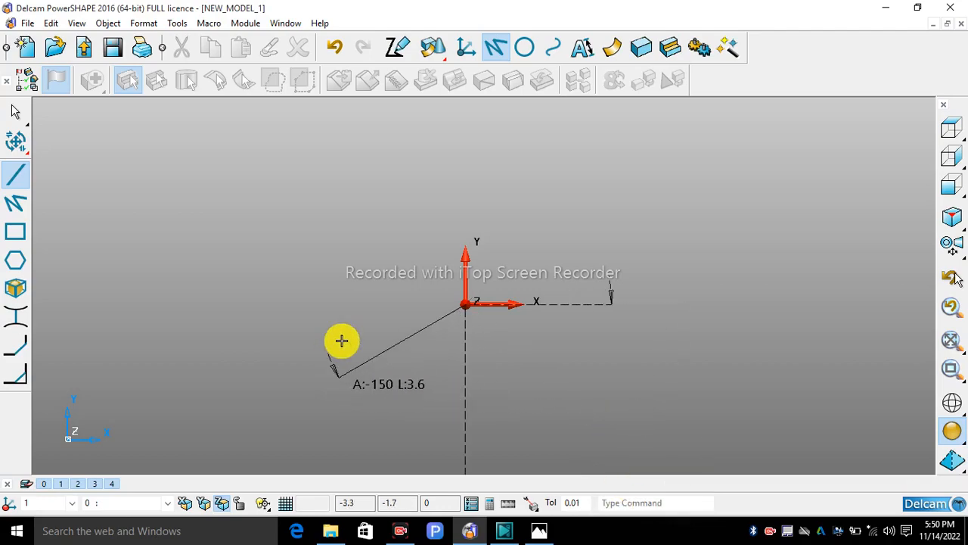
left_click(479, 179)
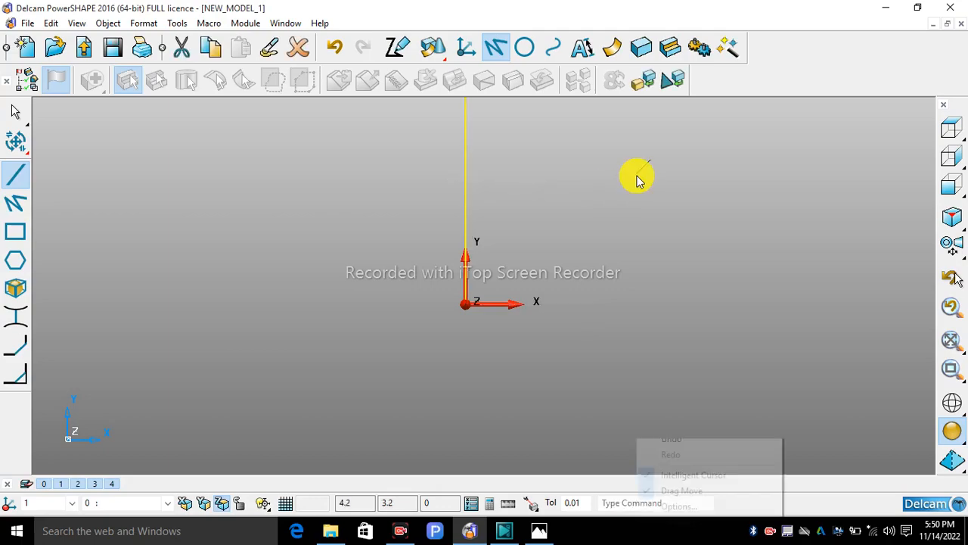
right_click(662, 174)
left_click(663, 174)
left_click(945, 135)
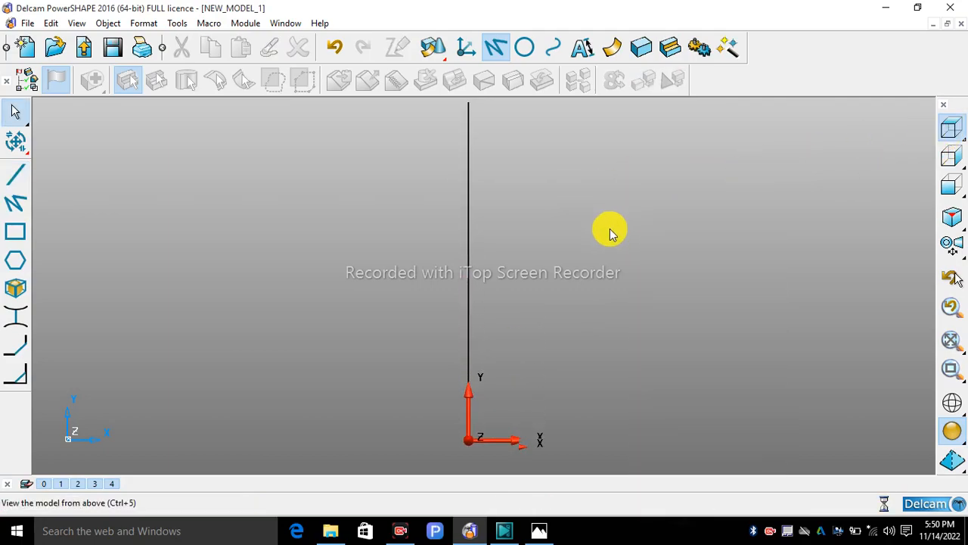
scroll(562, 290, "down", 3)
scroll(551, 353, "up", 3)
scroll(521, 225, "down", 1)
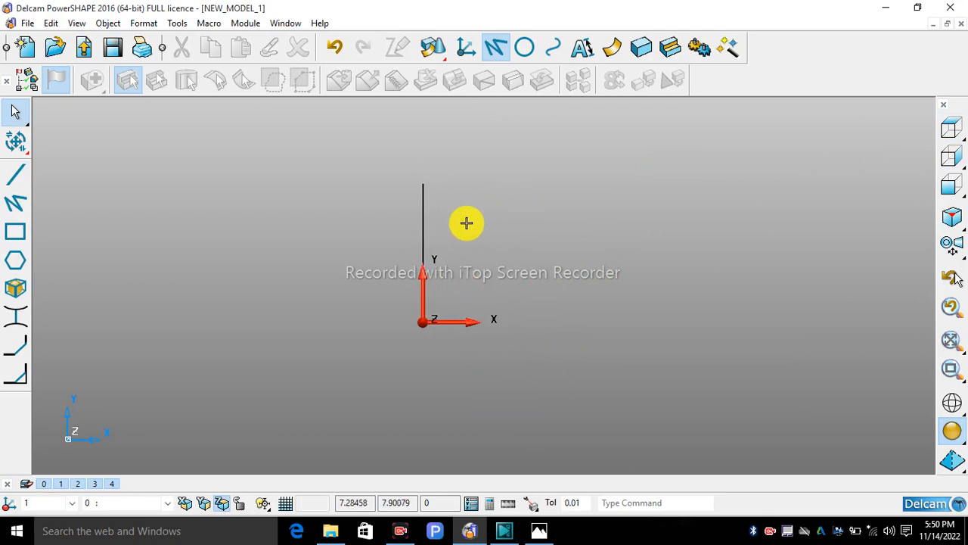
middle_click_drag(464, 222, 326, 237, "shift")
left_click(289, 242)
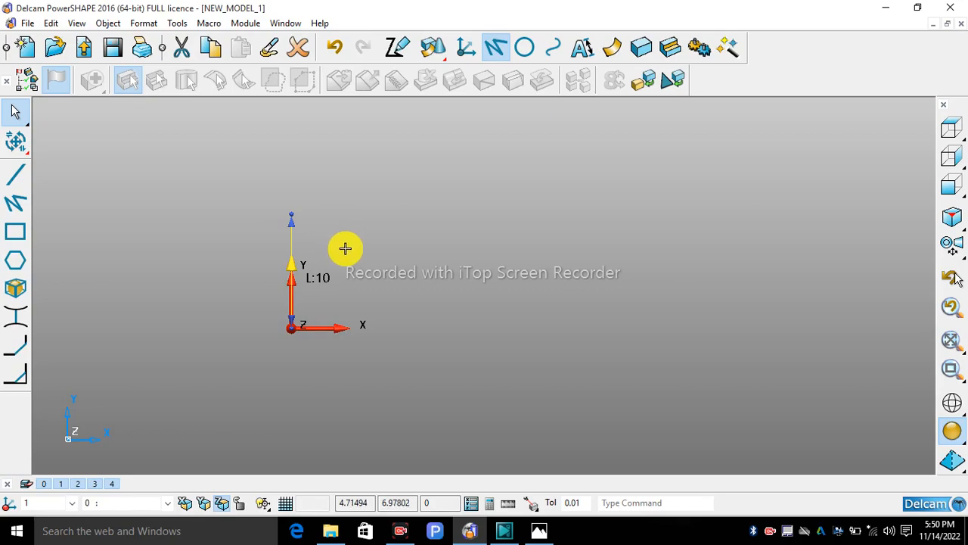
left_click(345, 248)
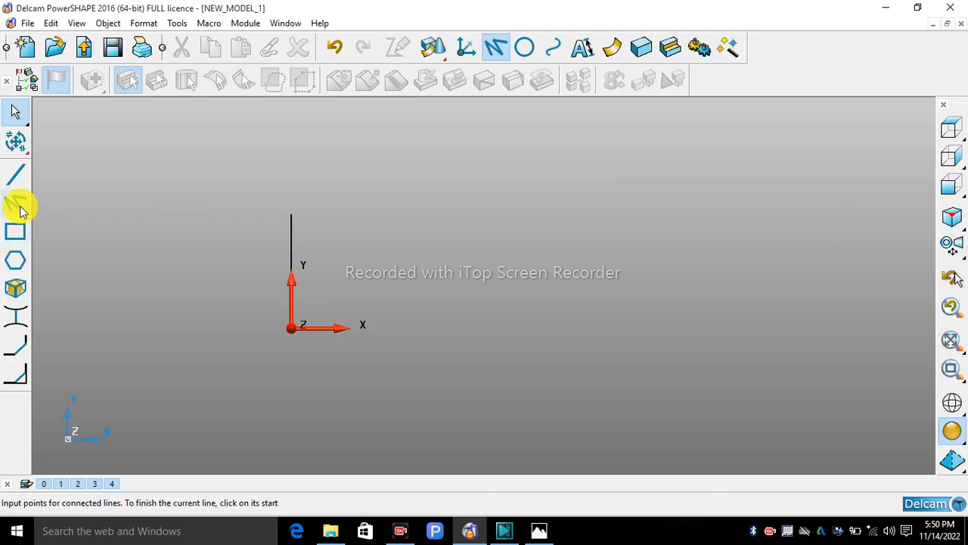
left_click(15, 173)
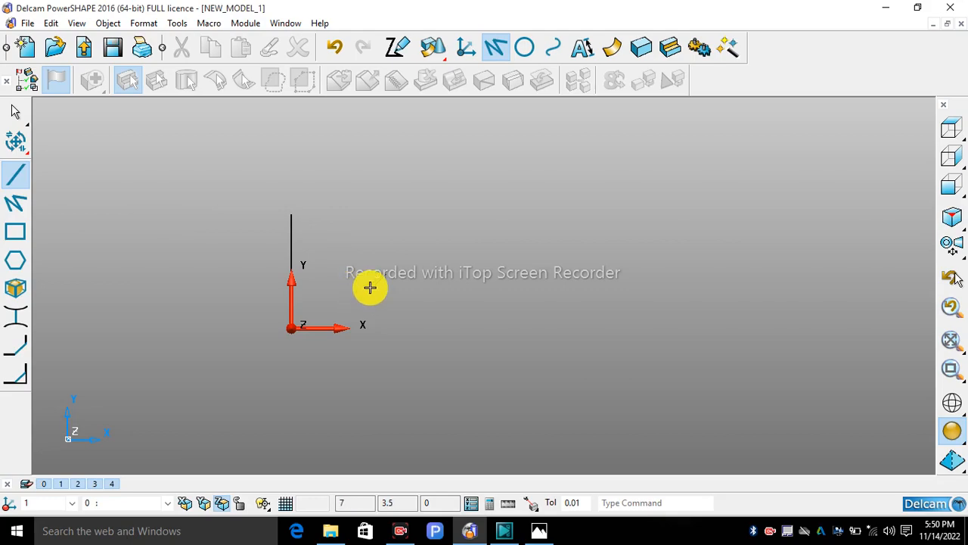
type("100 0")
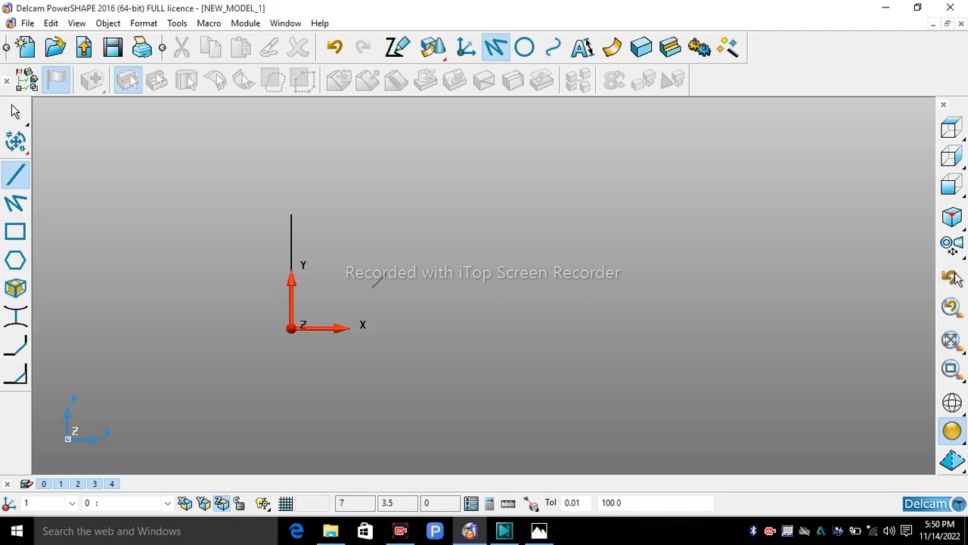
key("Return")
right_click(475, 164)
left_click(501, 171)
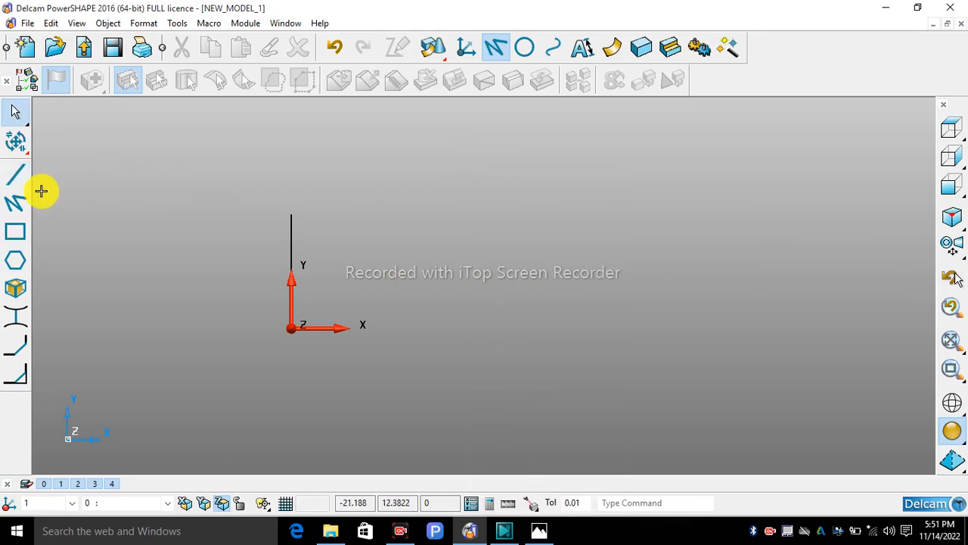
Step: Draw a horizontal line from the workplane origin with the coordinates 100 0 0 for its end
left_click(16, 174)
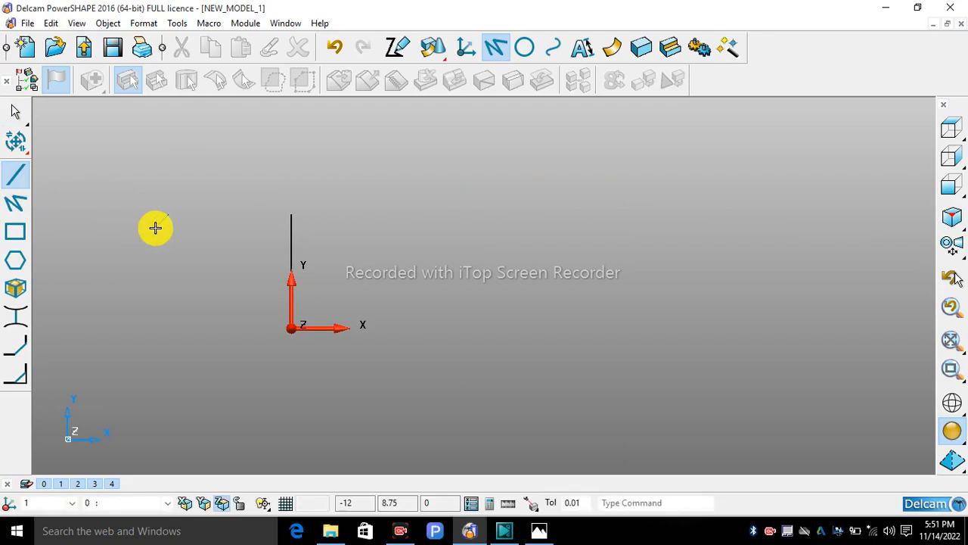
left_click(291, 328)
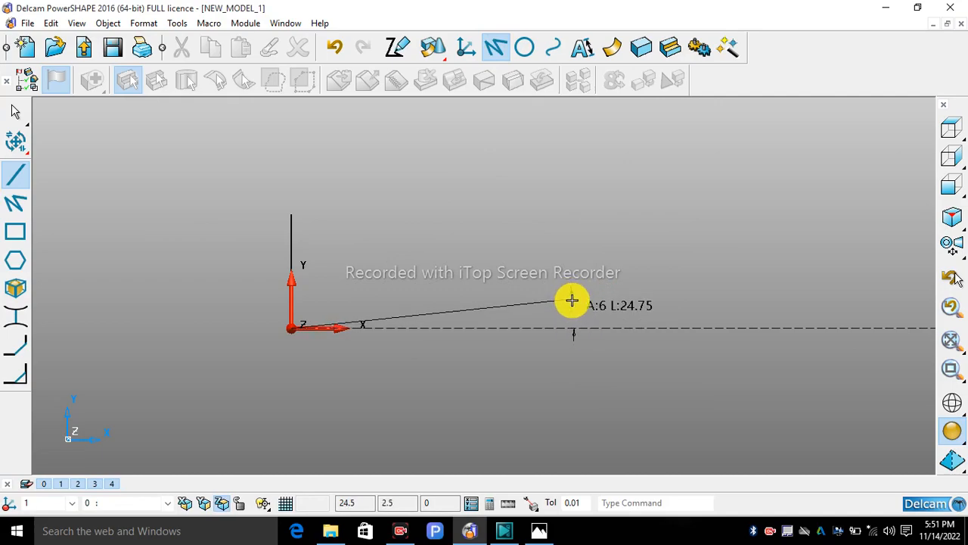
left_click(572, 301)
type("100 0 0")
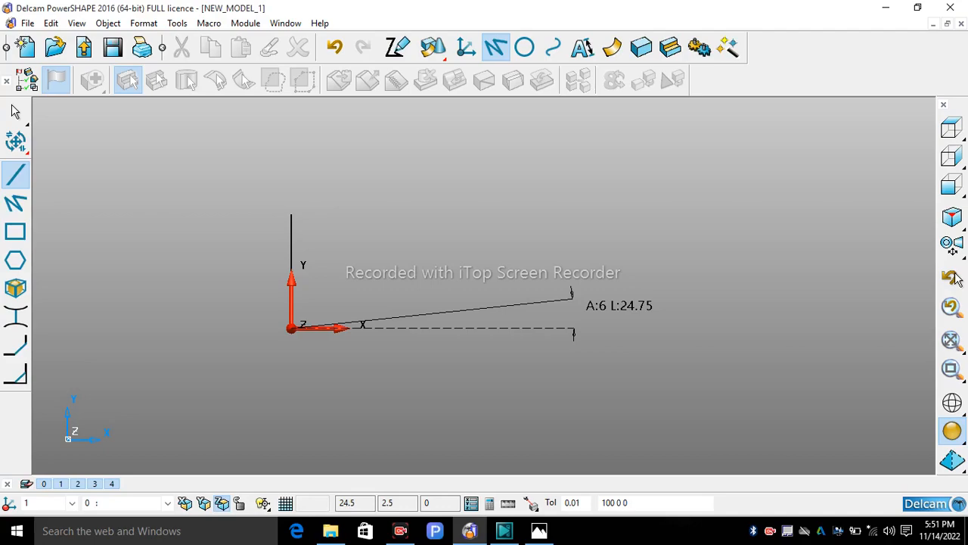
left_click(587, 320)
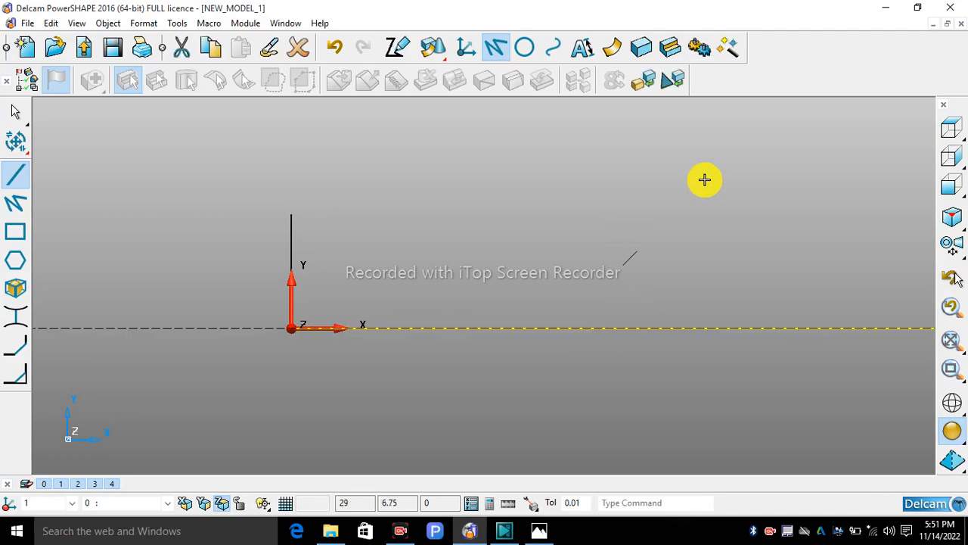
left_click(952, 129)
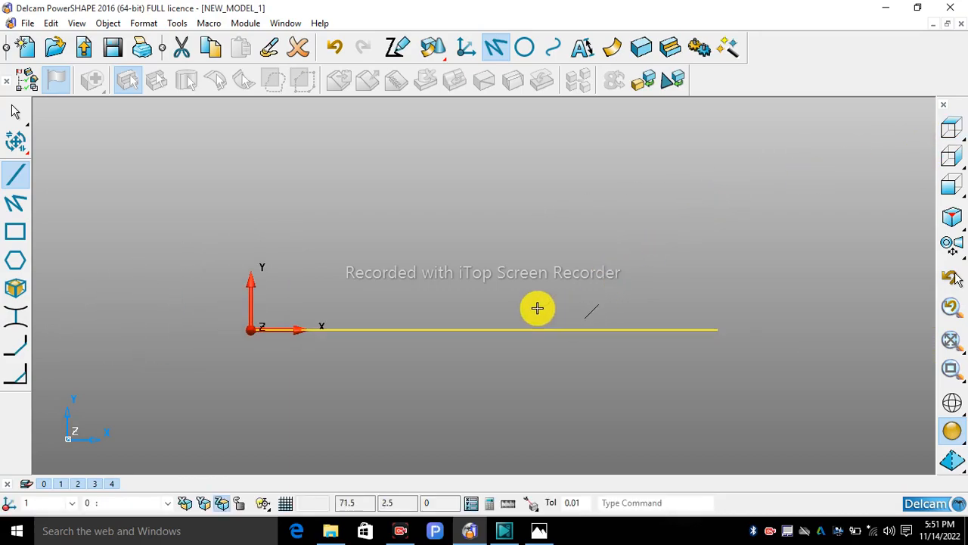
right_click(460, 176)
left_click(493, 171)
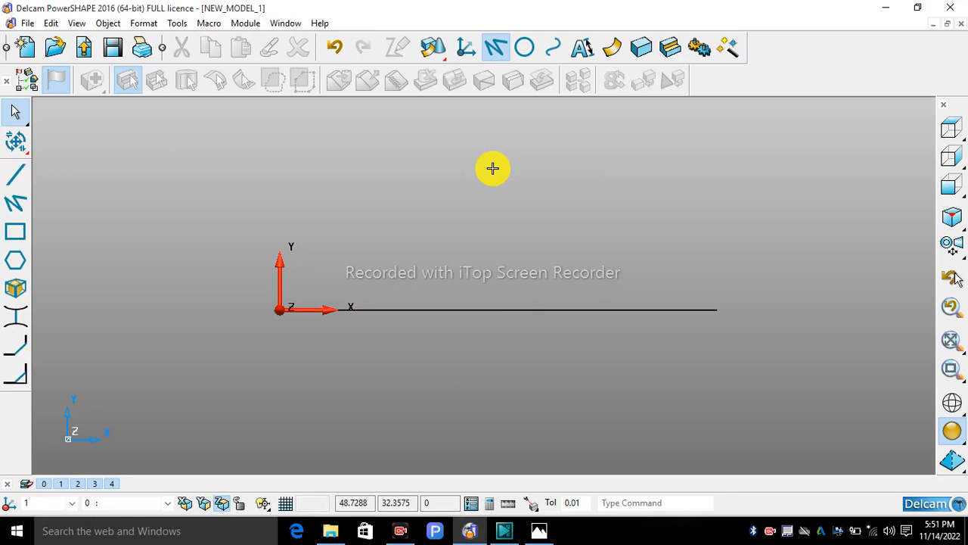
Step: Draw a vertical line about 13 long upward from the far end of the horizontal base line
left_click(16, 203)
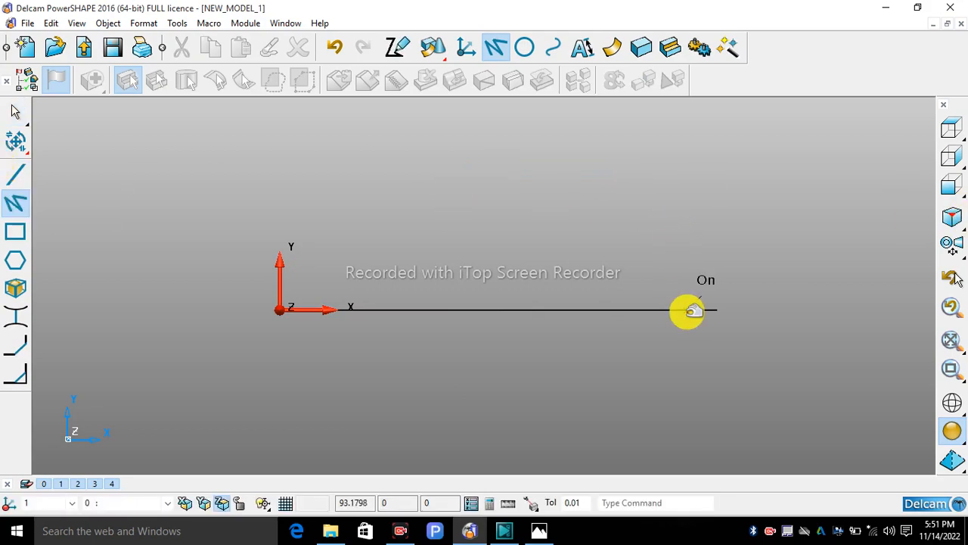
left_click(717, 310)
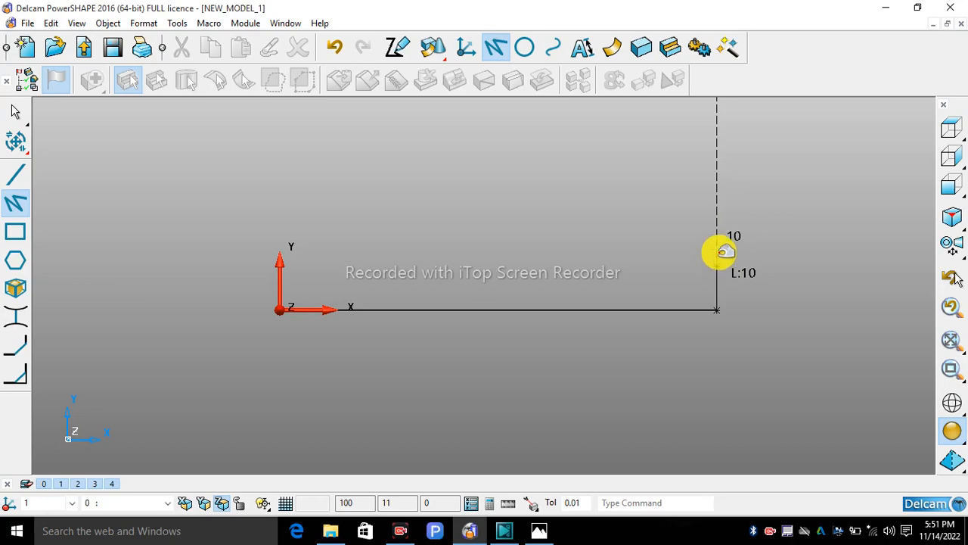
left_click(719, 253)
key("Escape")
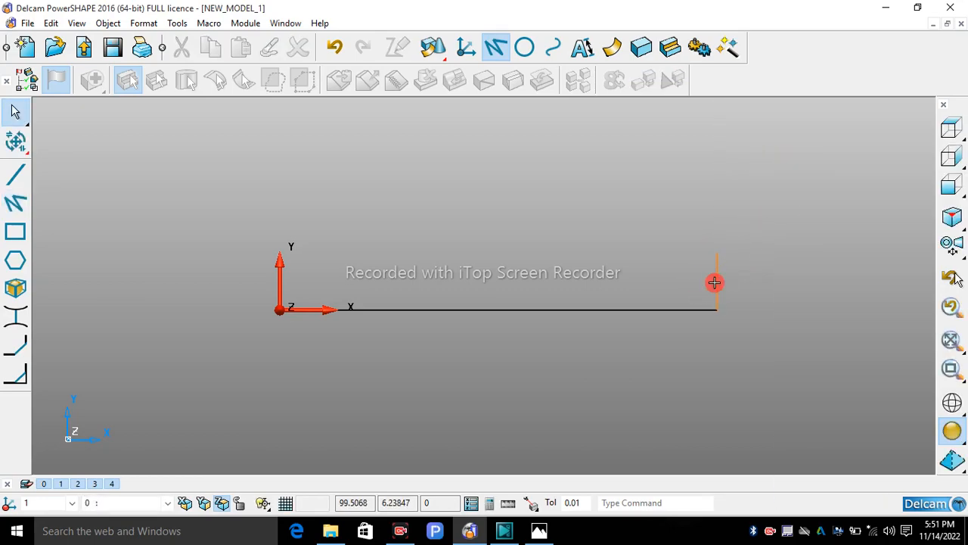
Step: Set the length of the vertical line at the base line's far end to 10
double_click(719, 280)
left_click(270, 86)
key("BackSpace")
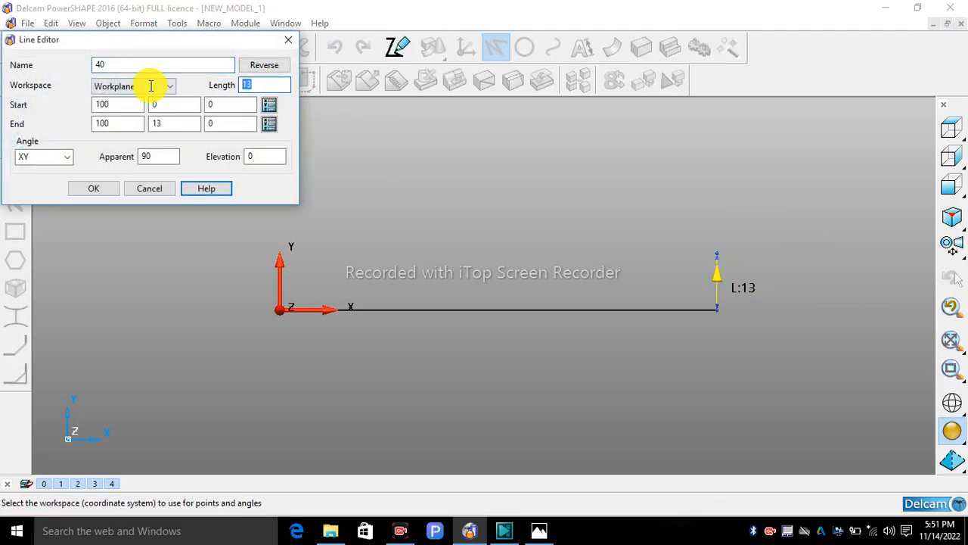
type("0")
key("Return")
left_click(96, 189)
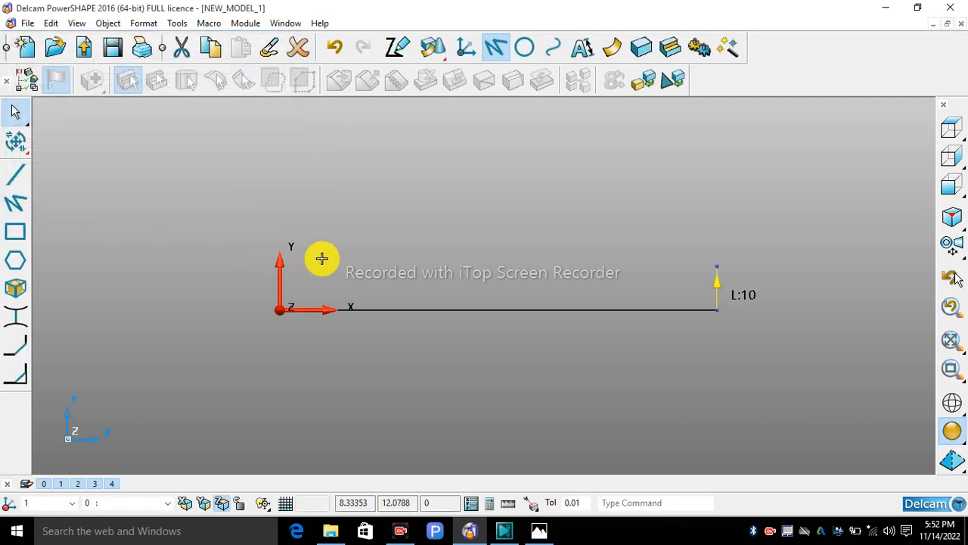
scroll(371, 273, "up", 1)
scroll(113, 217, "down", 1)
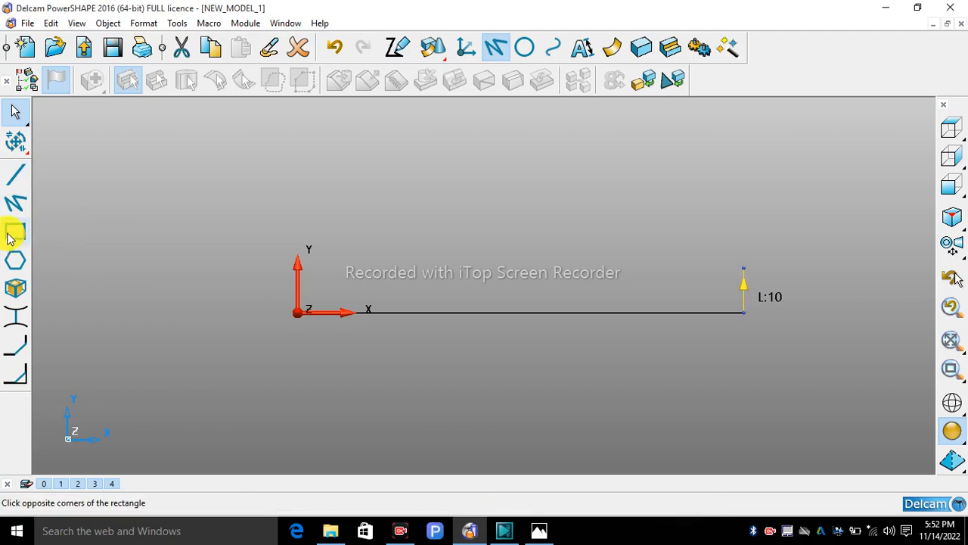
left_click(15, 202)
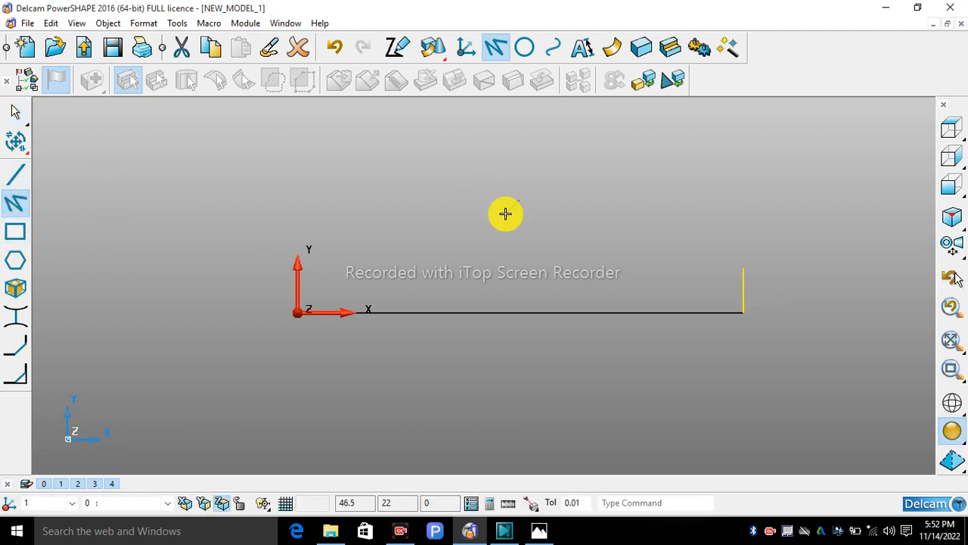
scroll(506, 213, "down", 1)
left_click(697, 273)
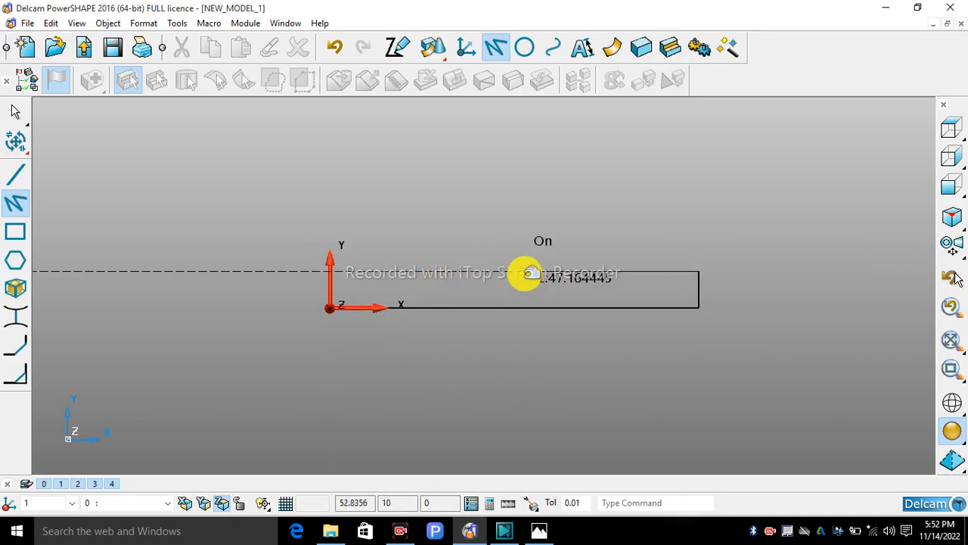
key("Escape")
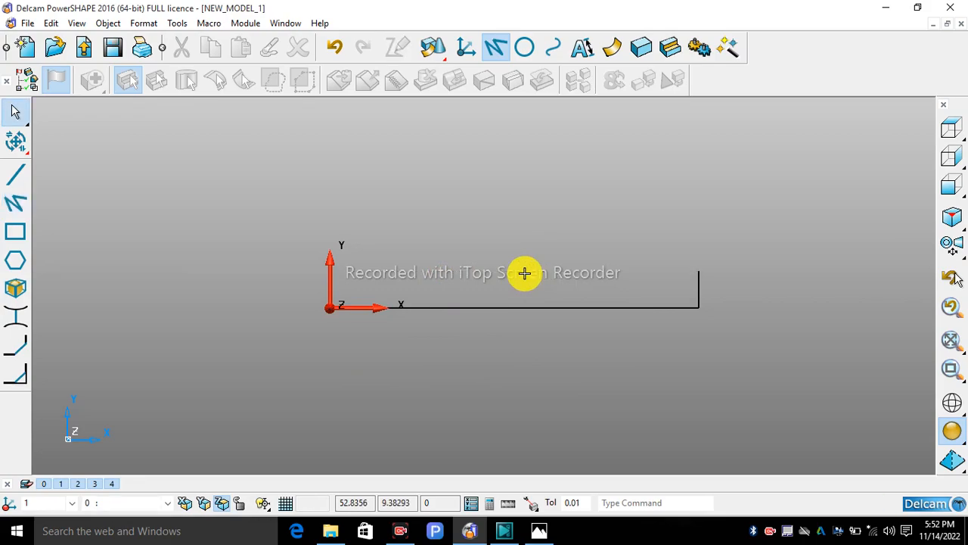
Step: Draw a horizontal line with an X offset of -30 from the upper end of the vertical line at the far end
left_click(16, 173)
left_click(704, 270)
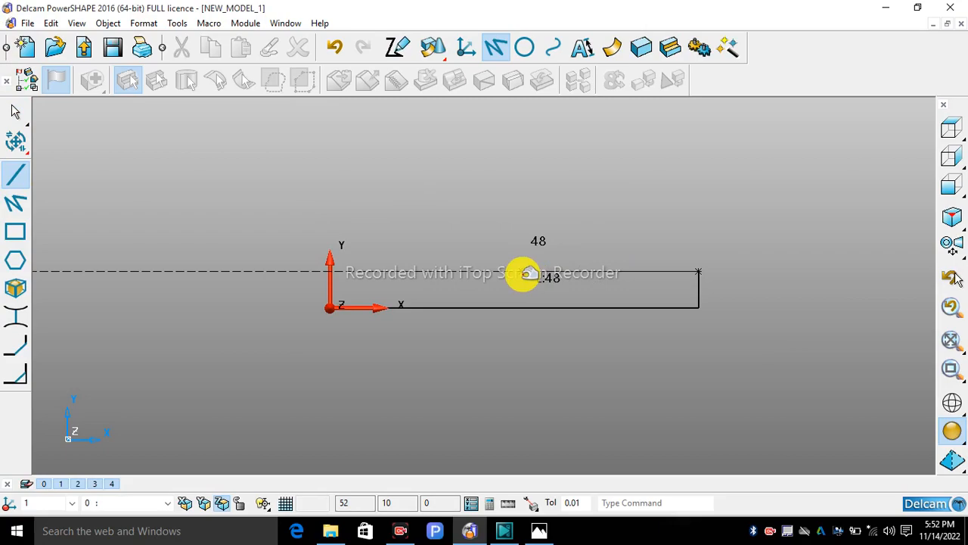
left_click(633, 501)
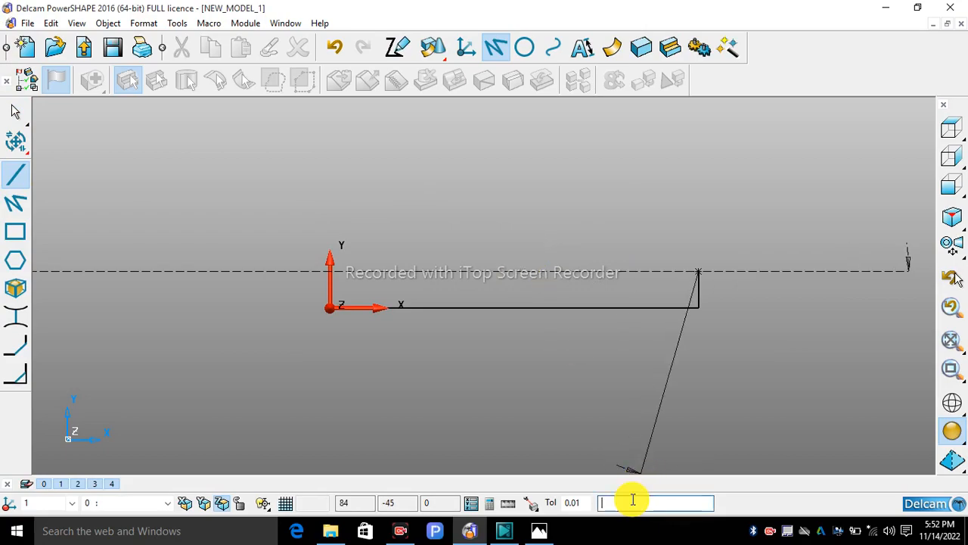
type("-30")
key("Return")
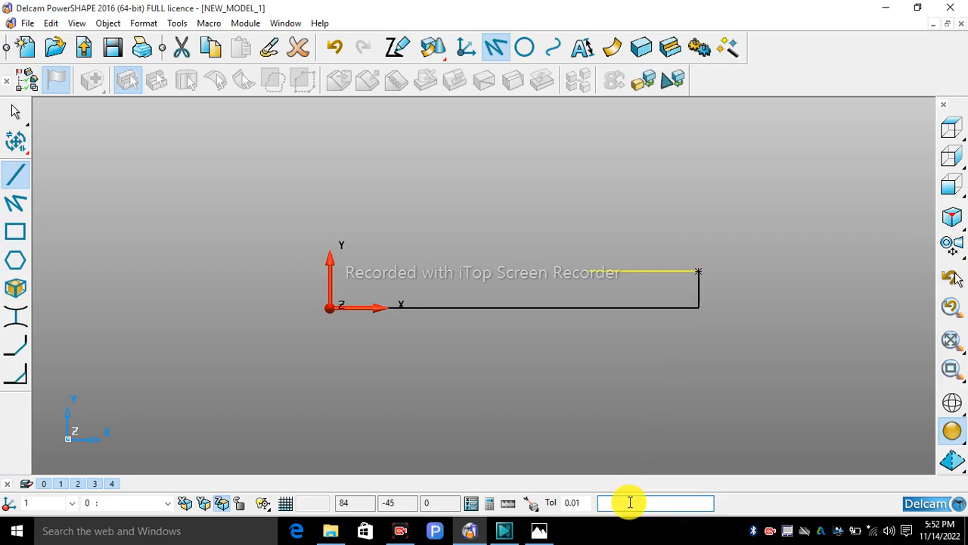
right_click(573, 154)
left_click(586, 162)
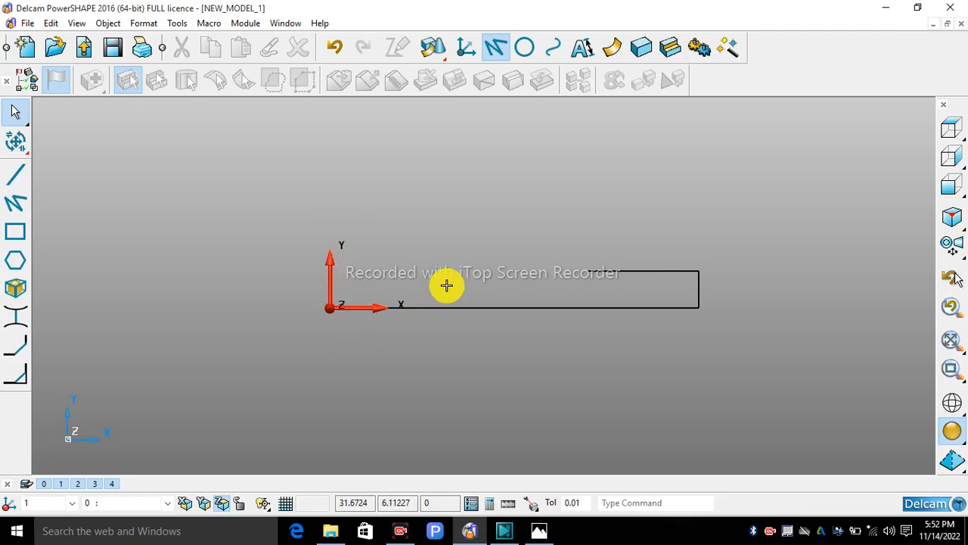
left_click(620, 271)
left_click(610, 205)
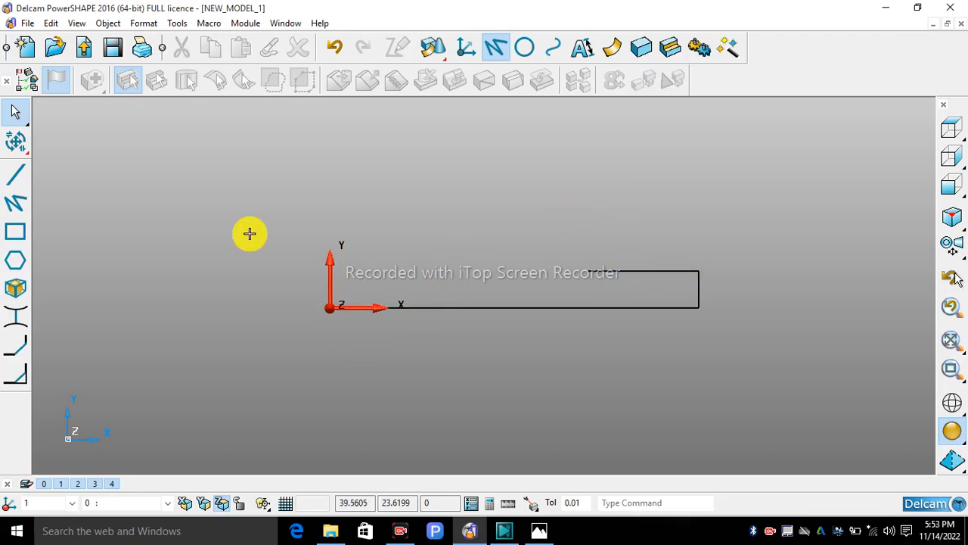
Step: Start a connected line at the free end of the upper horizontal line and draw its first segment with the offset 0 -5
left_click(17, 203)
left_click(590, 272)
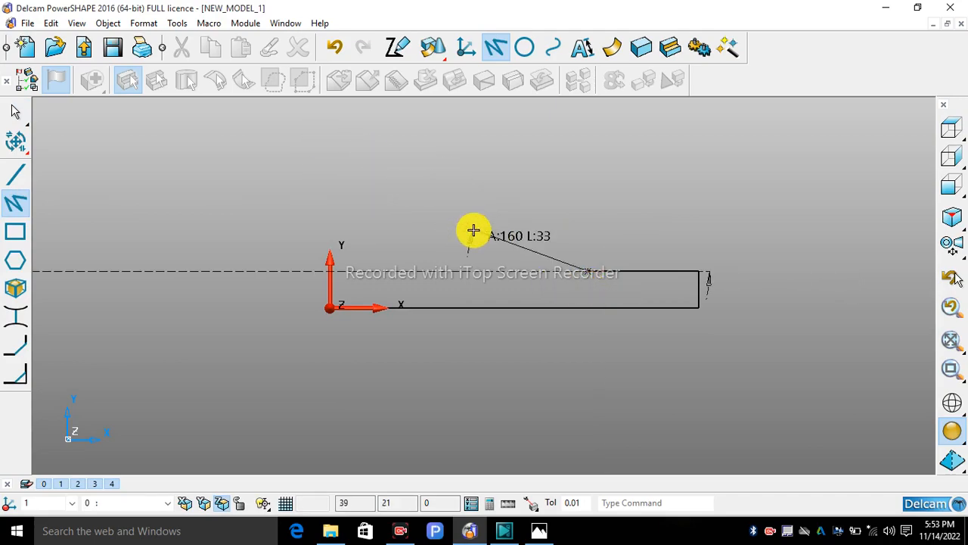
type("0")
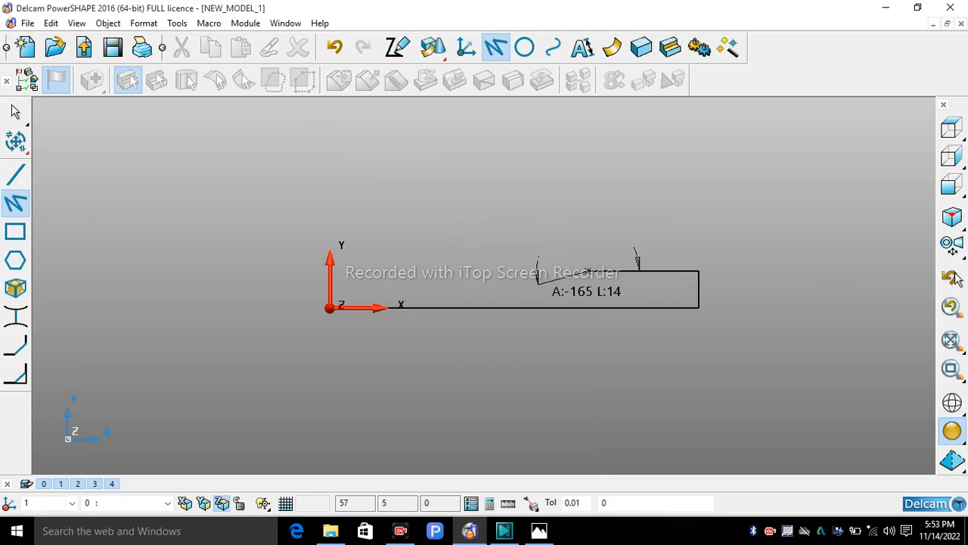
type(" -5")
key("Return")
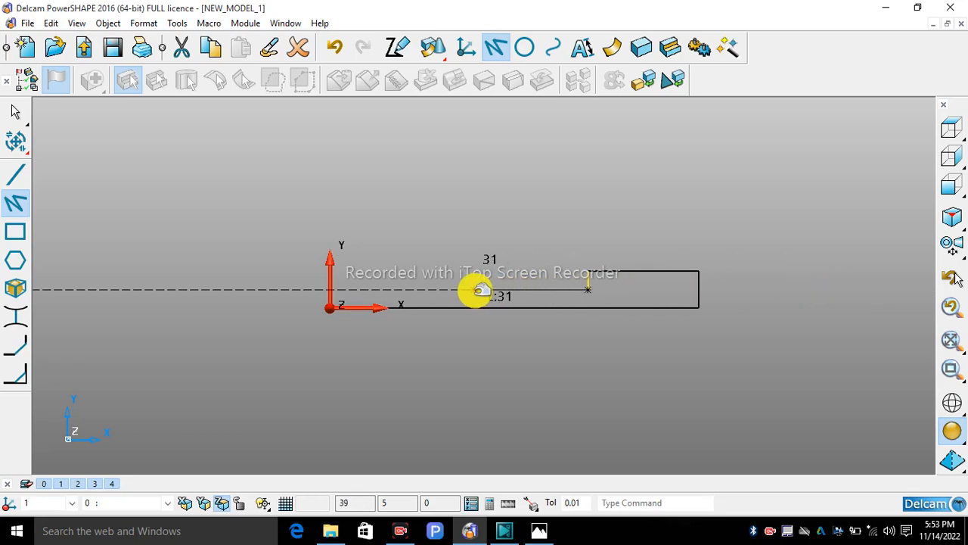
Step: Continue the connected line with a horizontal segment at an X offset of -30
left_click(475, 290)
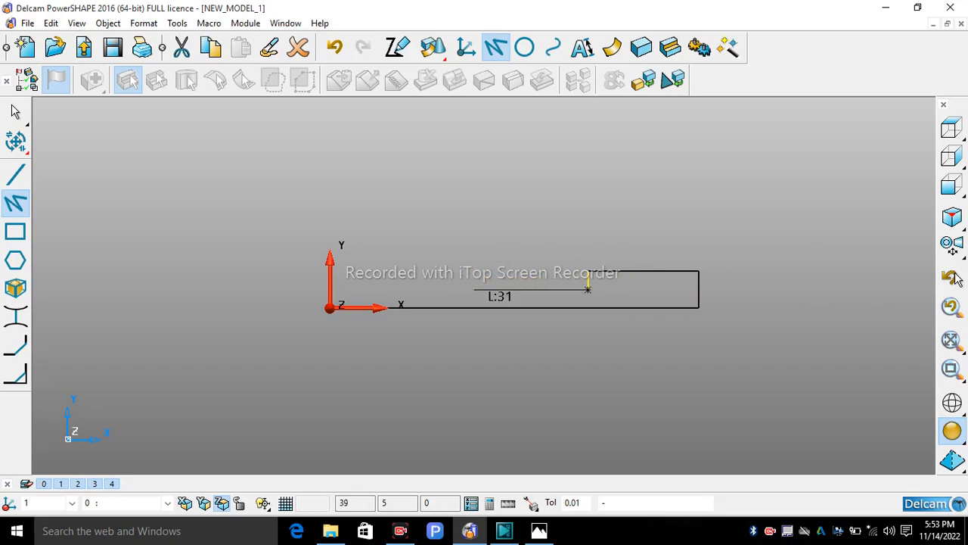
type("30")
key("Return")
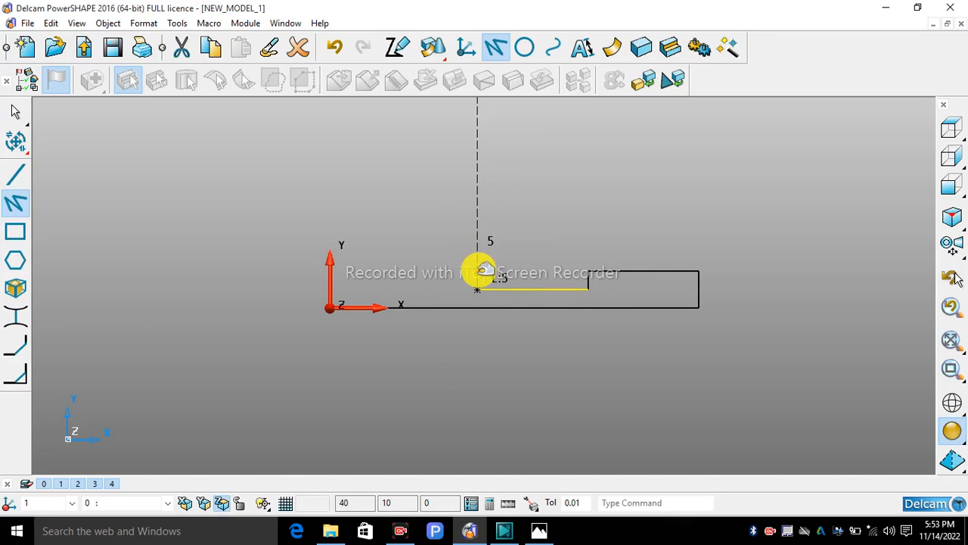
Step: Continue the connected line with a vertical segment at the offset 0 5 from the notch's inner end
type("0")
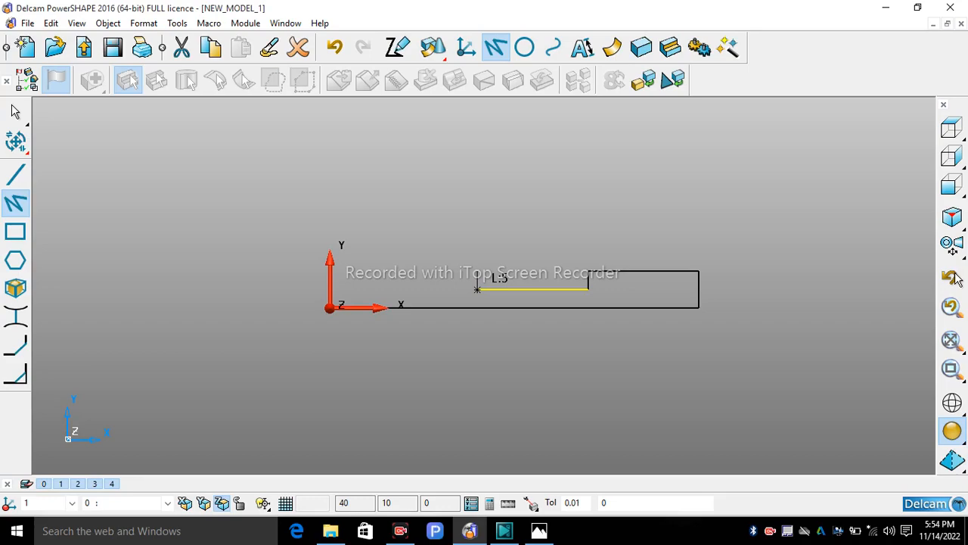
type("5")
key("Return")
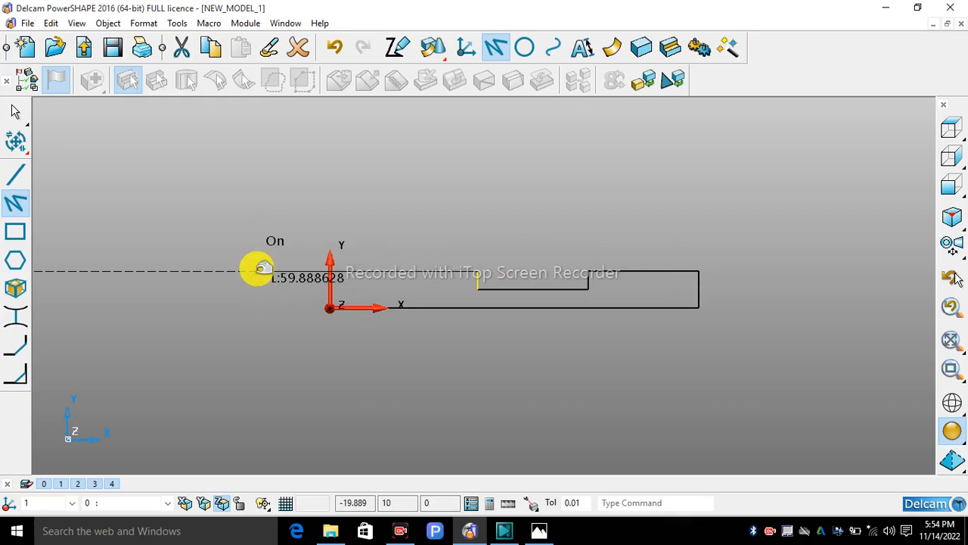
Step: Close the profile with a horizontal segment at an X offset of -40 to the vertical line at the origin, and finish the connected line
scroll(340, 282, "up", 1)
scroll(344, 280, "up", 3)
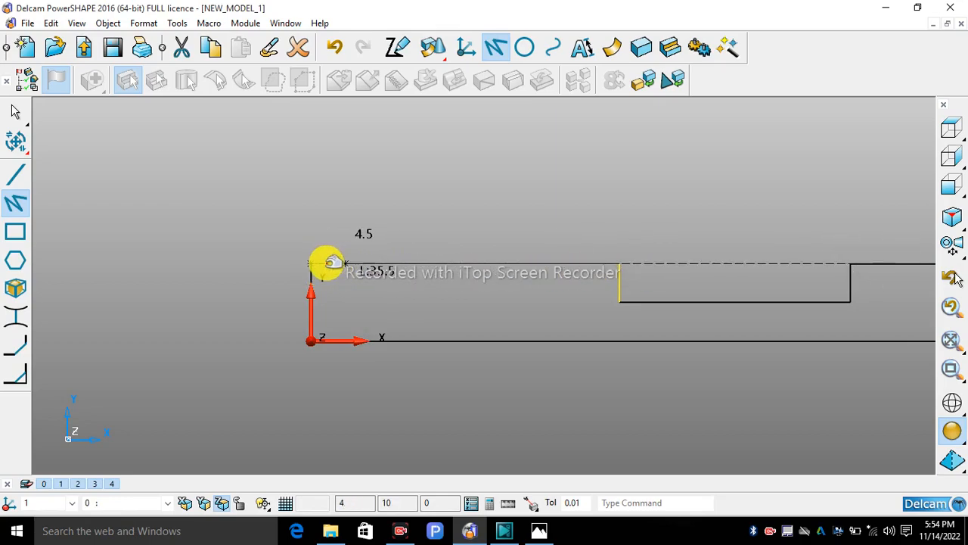
left_click(372, 249)
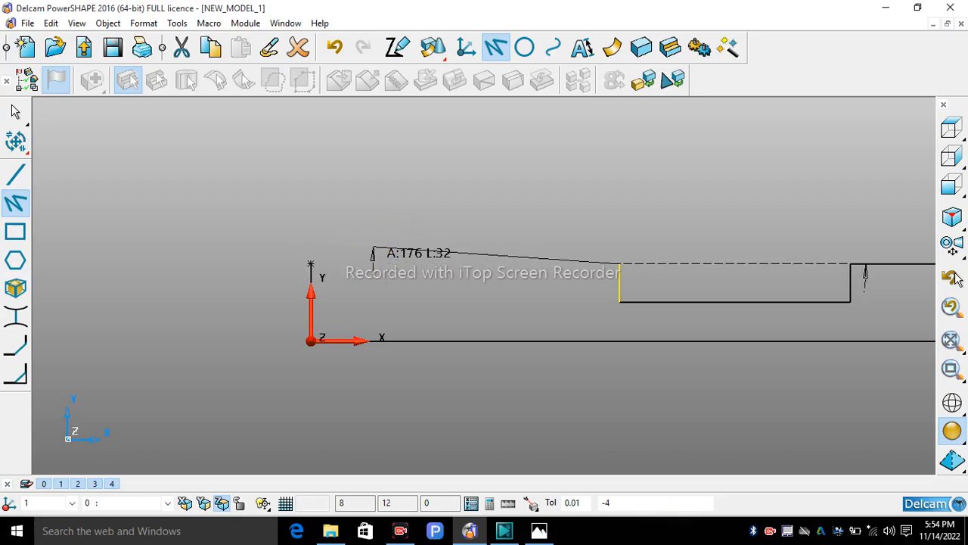
type("0")
key("Return")
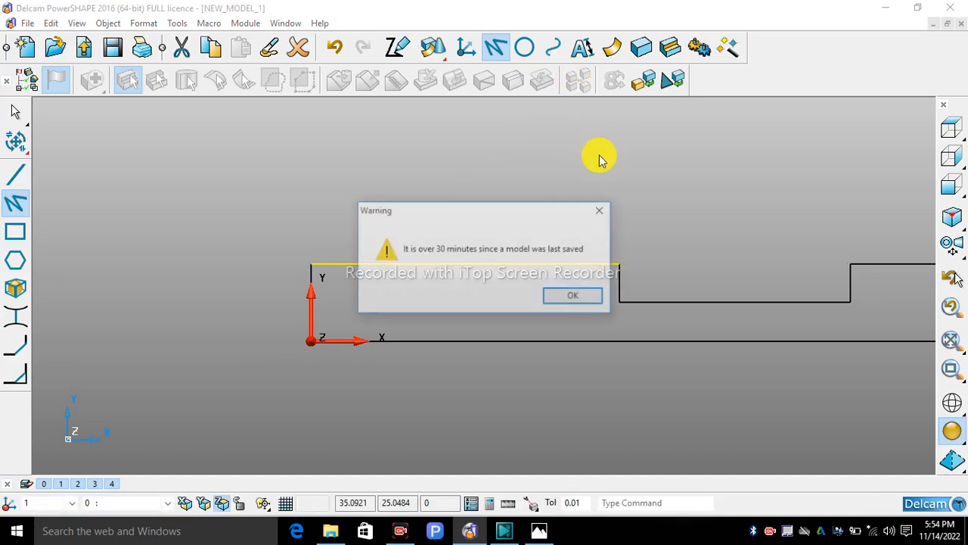
left_click(572, 298)
right_click(583, 149)
left_click(615, 156)
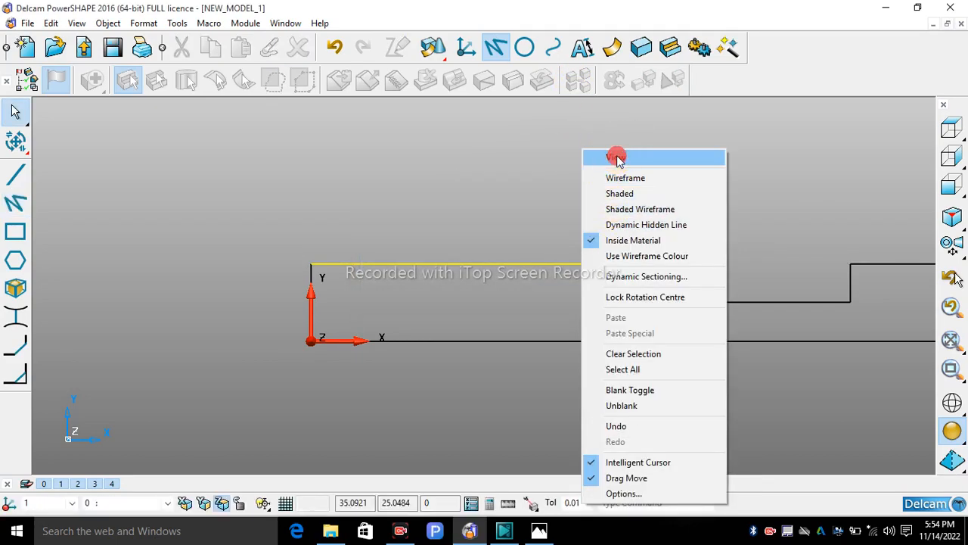
Step: Examine the closed stepped profile from above and at slight angles, checking that its corners meet
left_click(947, 131)
scroll(597, 286, "down", 5)
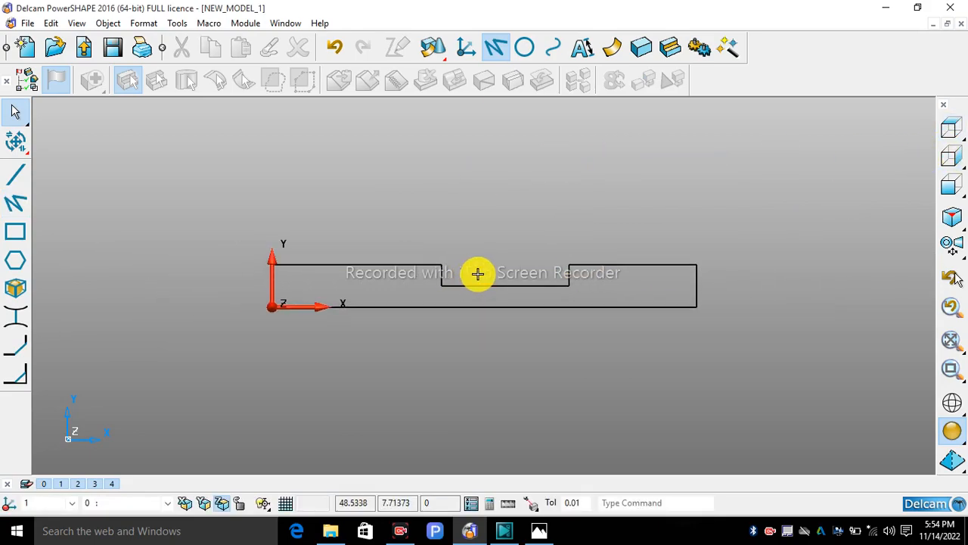
left_click(612, 503)
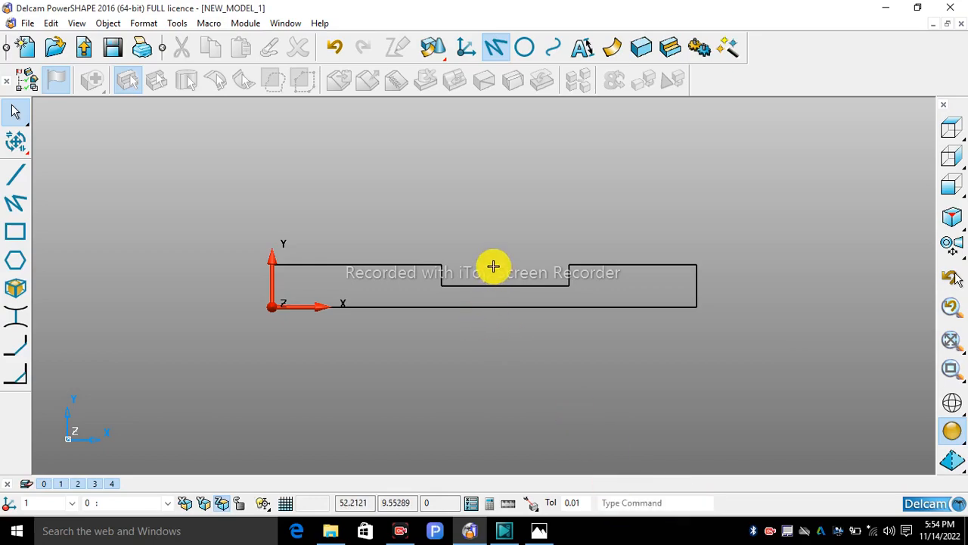
middle_click_drag(492, 264, 445, 246)
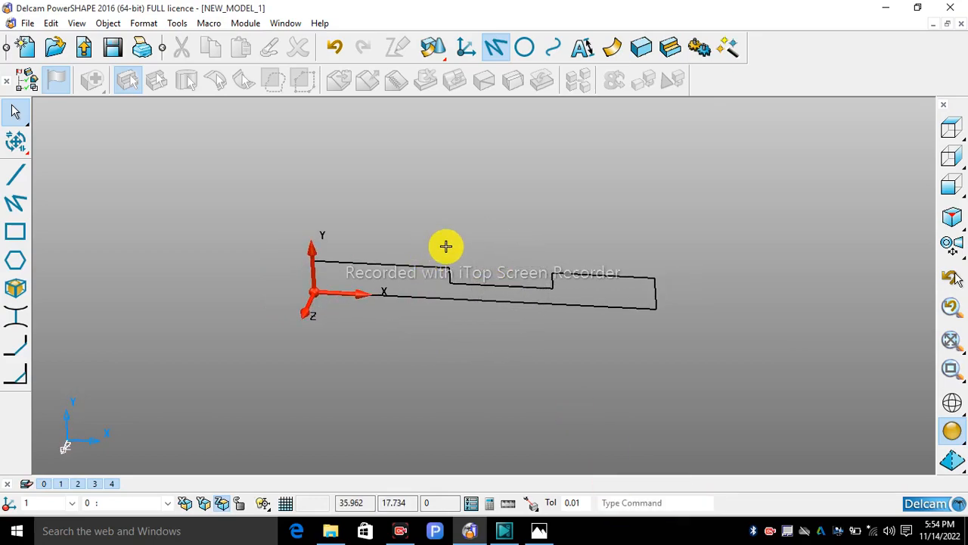
left_click(950, 130)
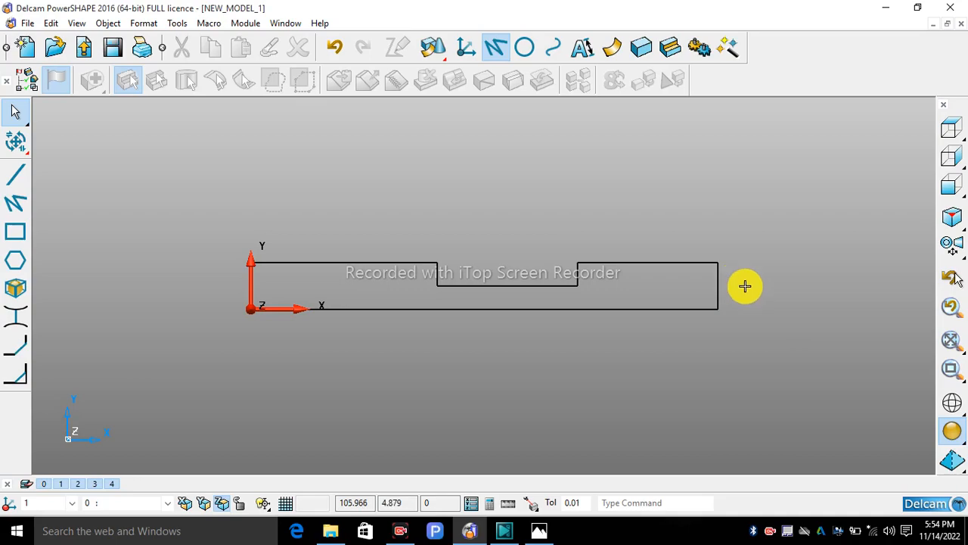
scroll(733, 276, "down", 1)
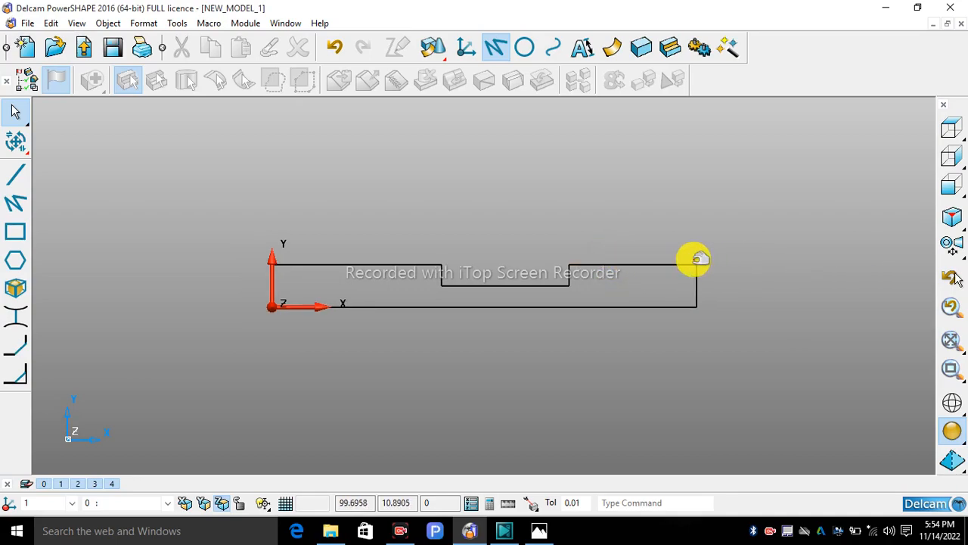
middle_click_drag(603, 261, 624, 303)
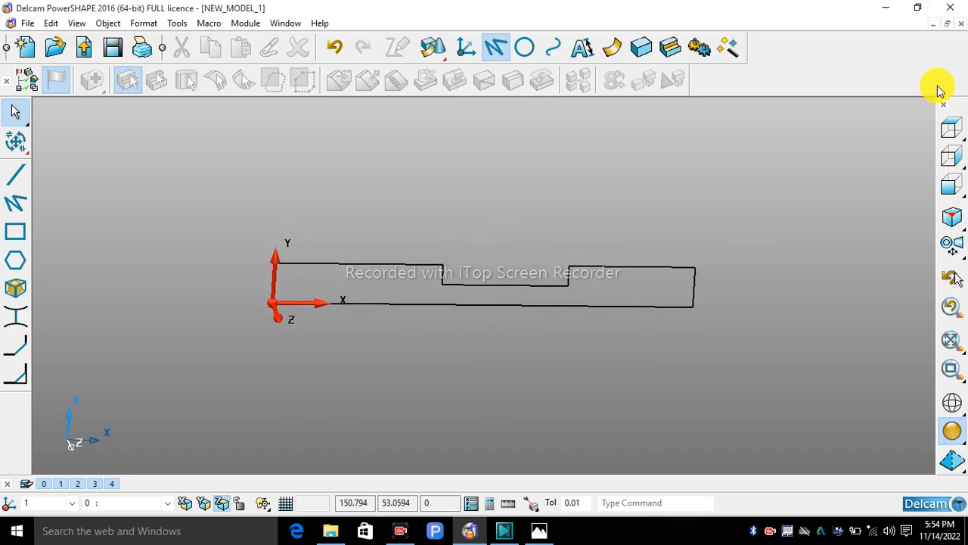
left_click(951, 125)
scroll(605, 254, "down", 2)
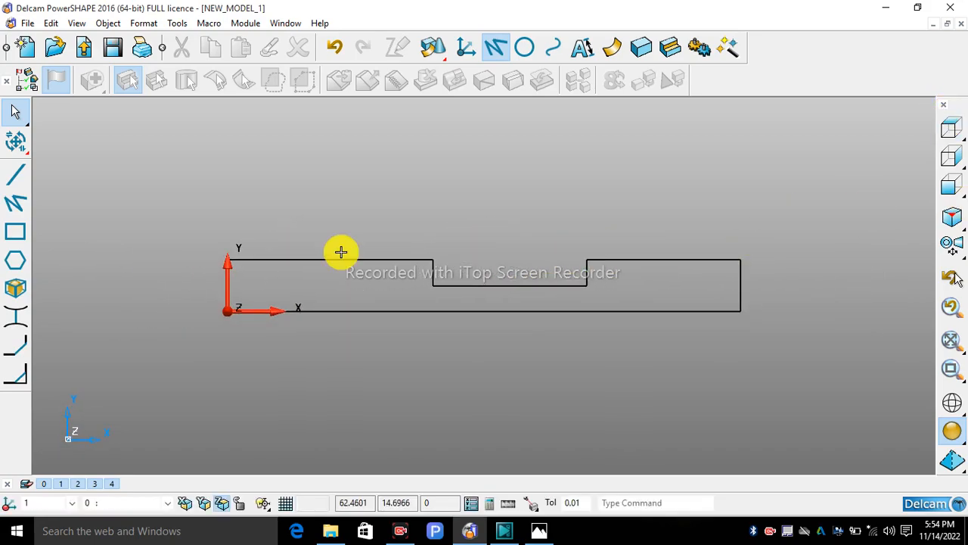
scroll(242, 289, "up", 2)
scroll(359, 290, "down", 2)
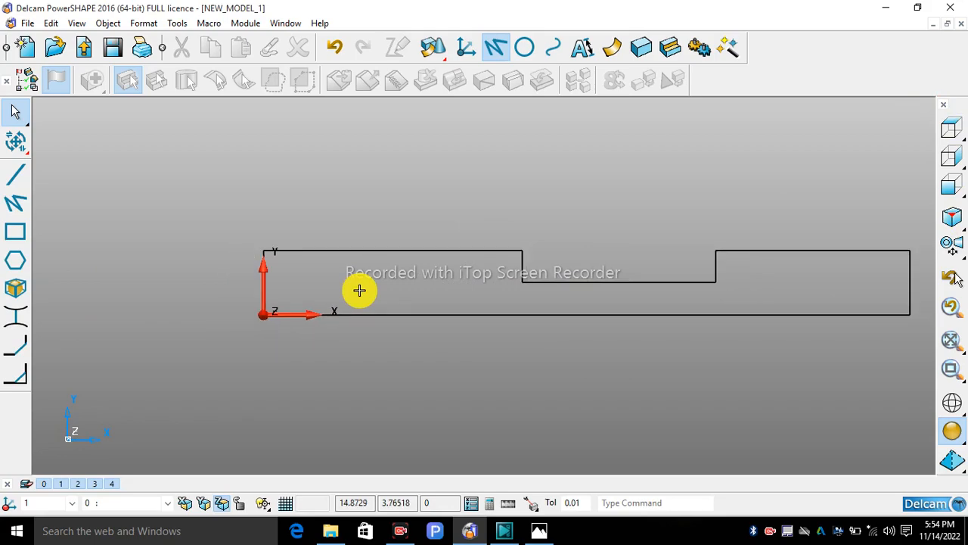
Step: Select all the lines of the closed stepped profile together
scroll(781, 299, "down", 1)
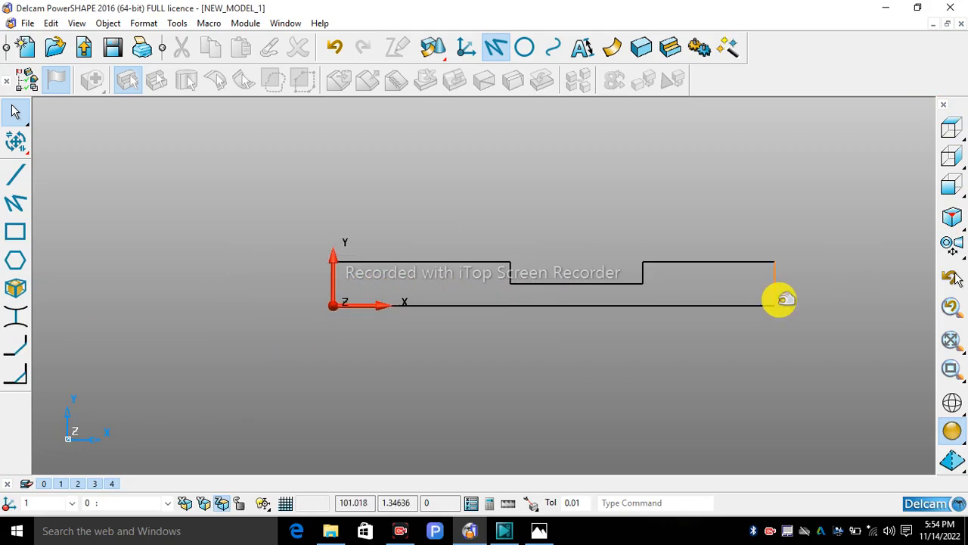
left_click(778, 303)
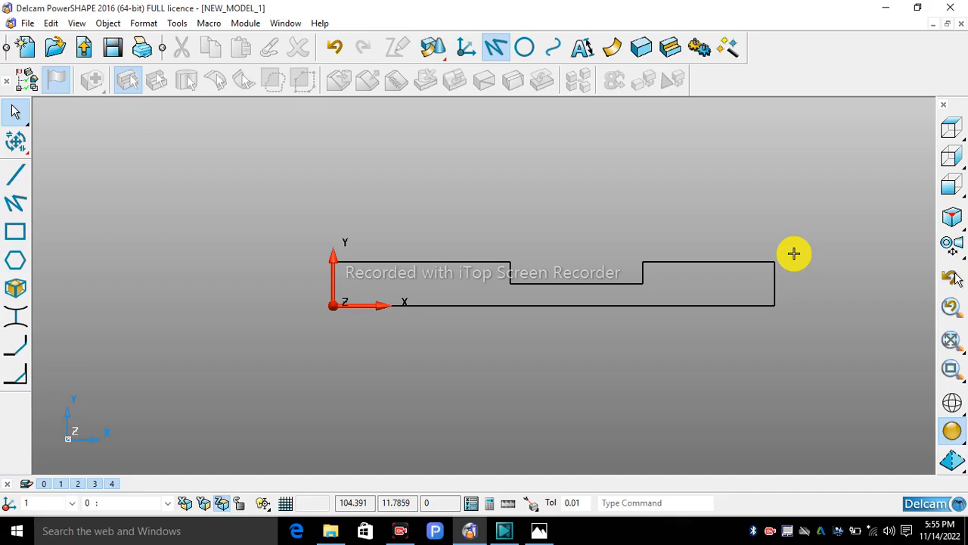
left_click_drag(794, 255, 396, 364)
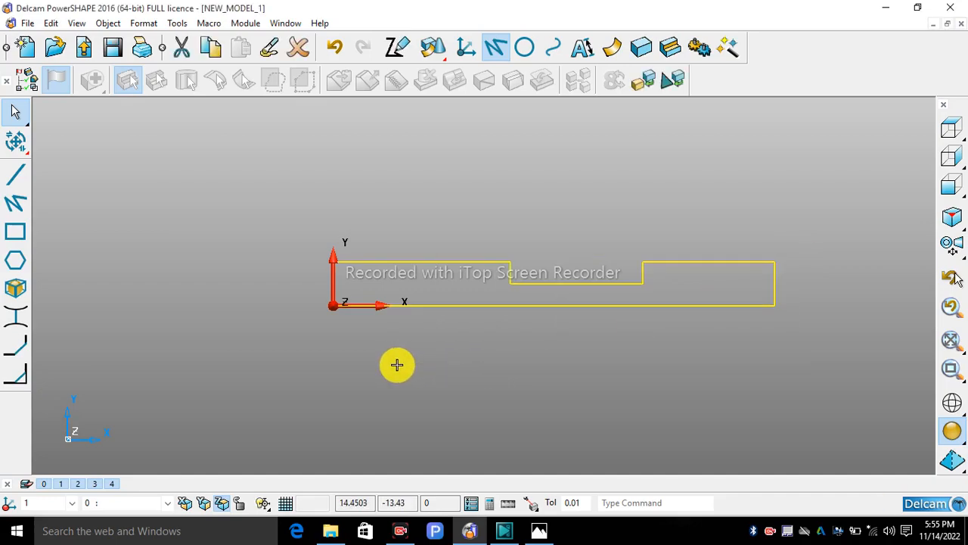